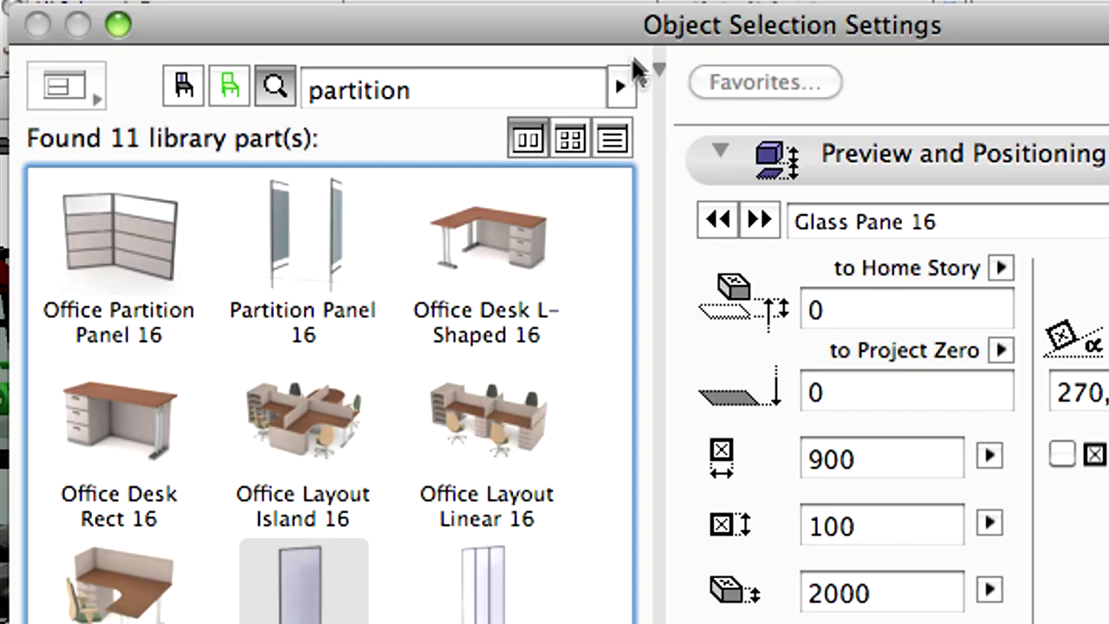
Download and embed Martela_The_Tree_999R_INT from the portal search and apply it to the partitions
click(621, 88)
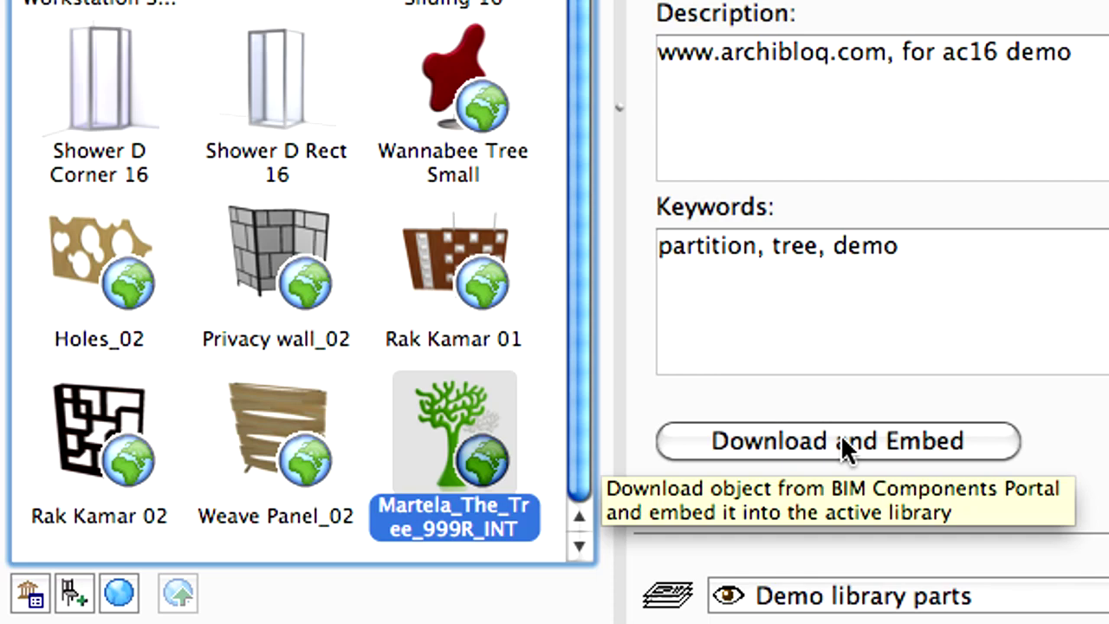
click(845, 446)
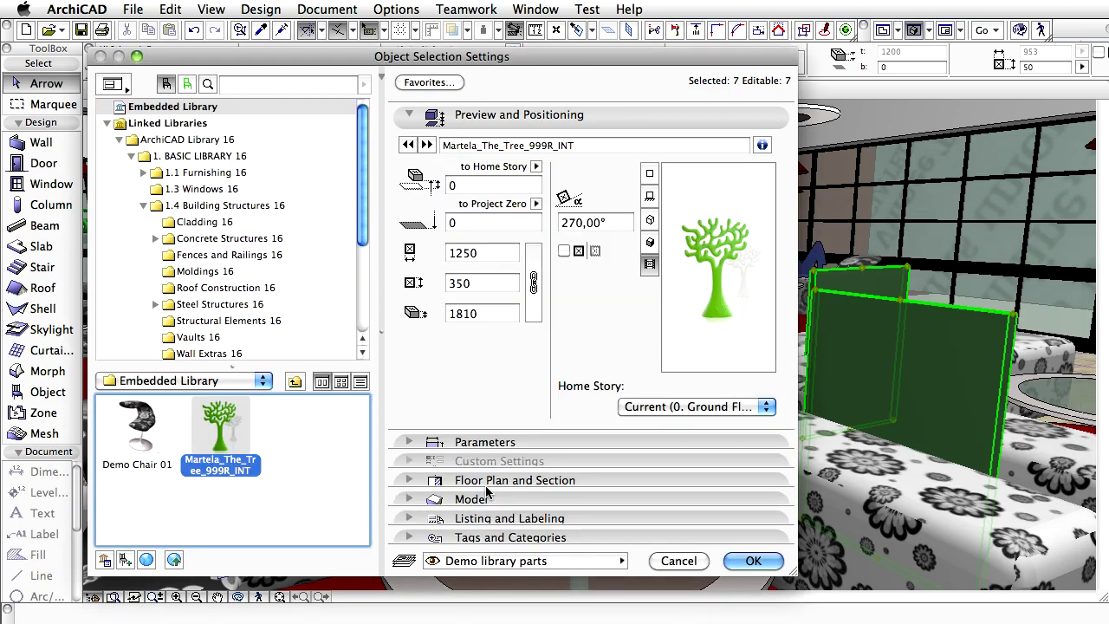
click(753, 561)
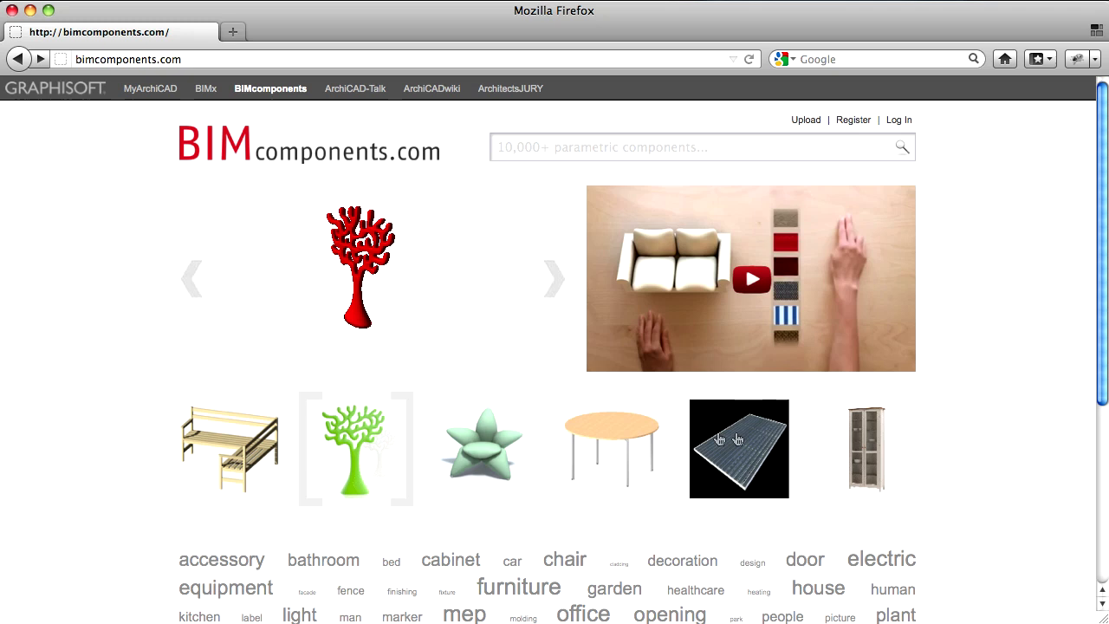
Step the featured carousel past the star chair to the round table
click(501, 448)
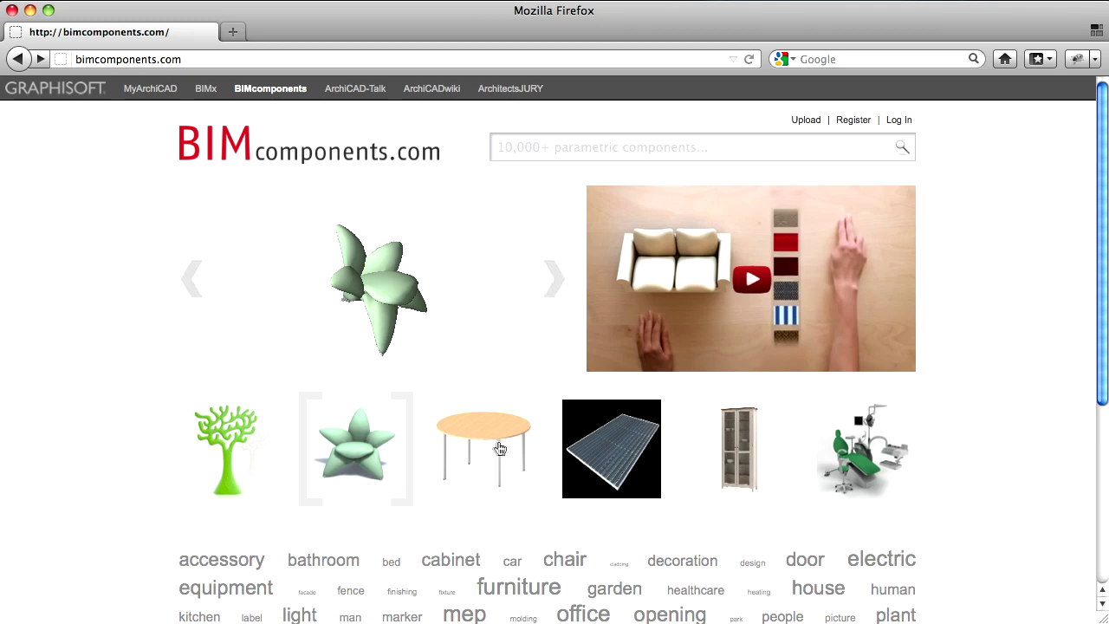
click(492, 448)
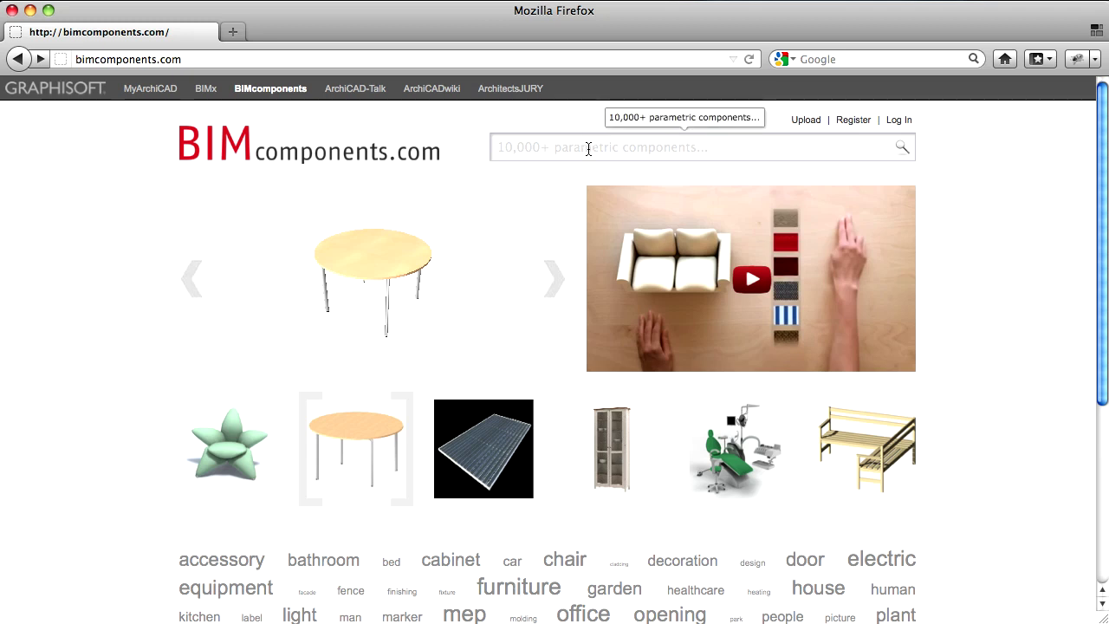
Search the portal for 'table' and scroll through the results
click(588, 149)
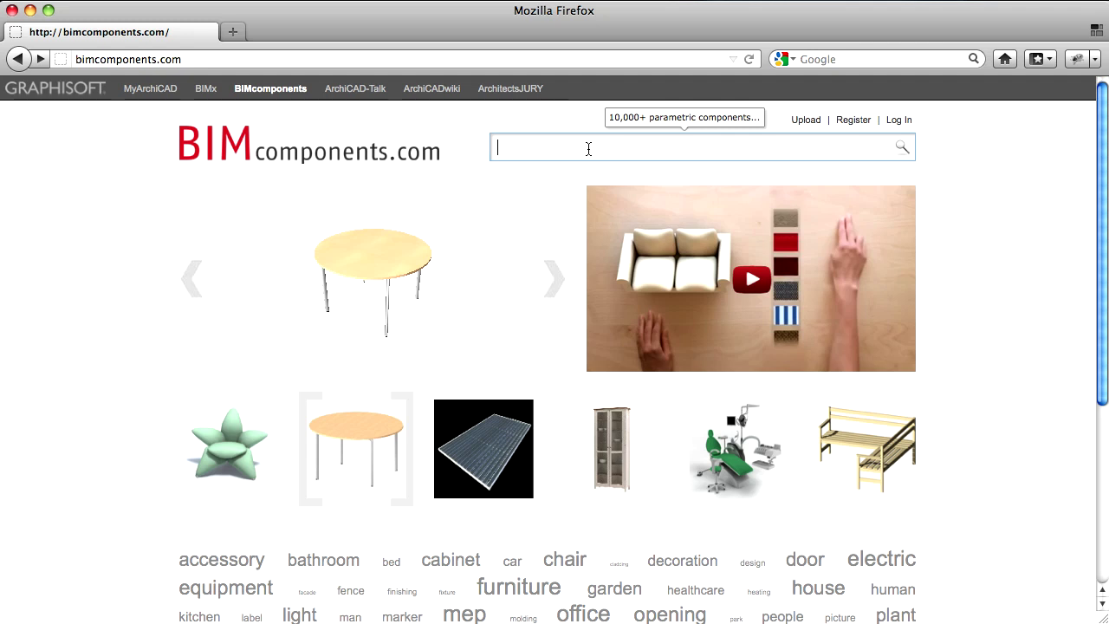
text(tab)
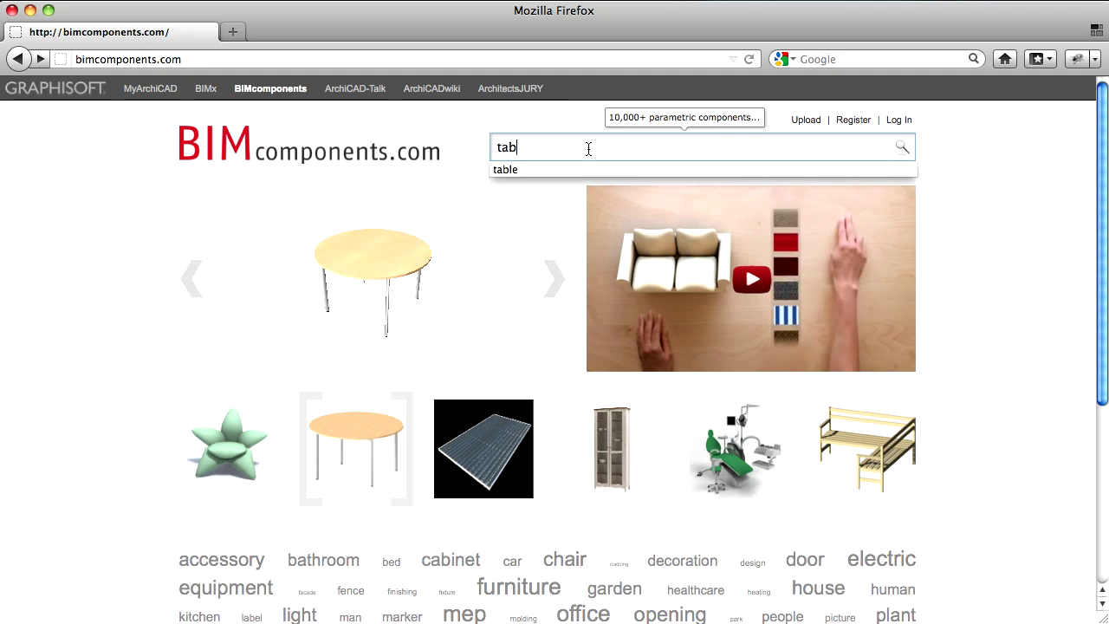
text(le)
key(Return)
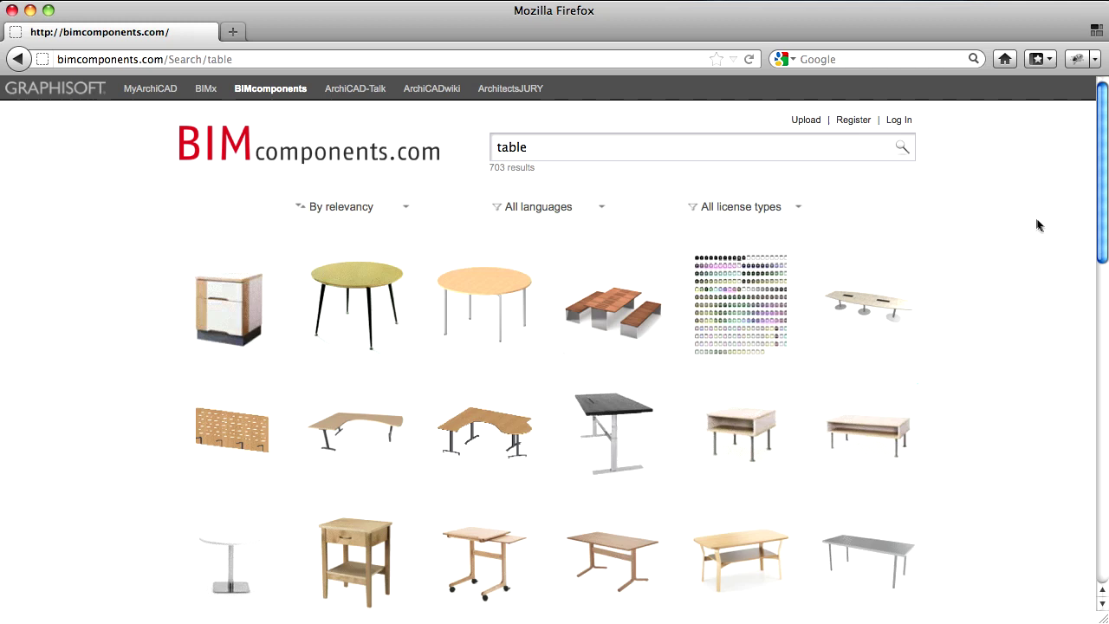
scroll(1020, 220, down, 1)
scroll(1019, 219, down, 5)
scroll(1016, 220, down, 7)
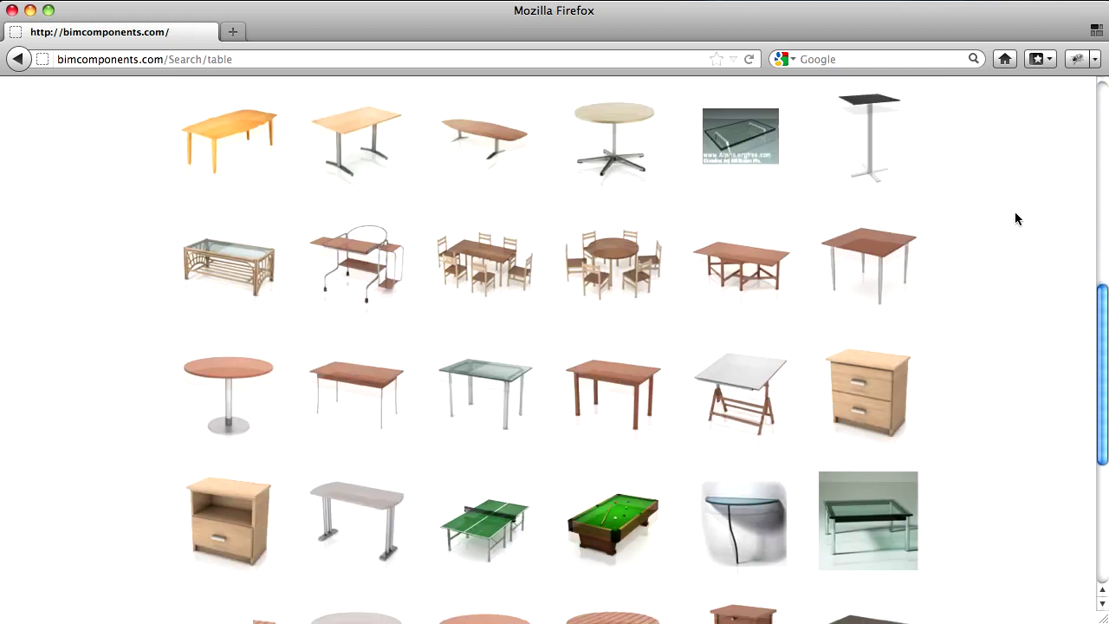
scroll(1015, 220, down, 7)
Refine the search to 'round table' and browse the results
text(round table)
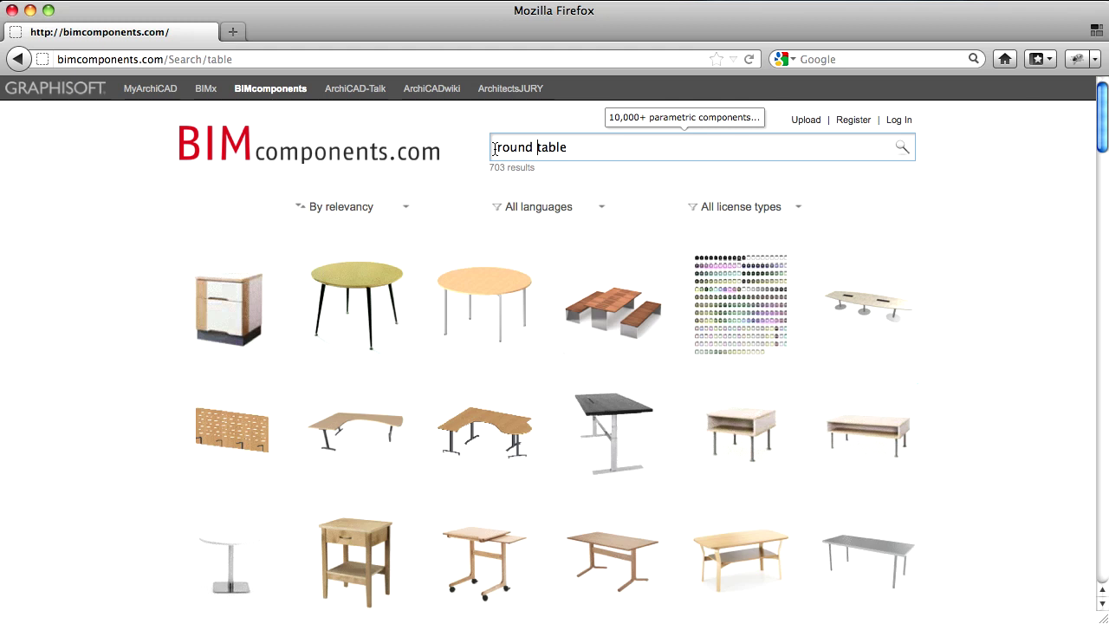
key(Return)
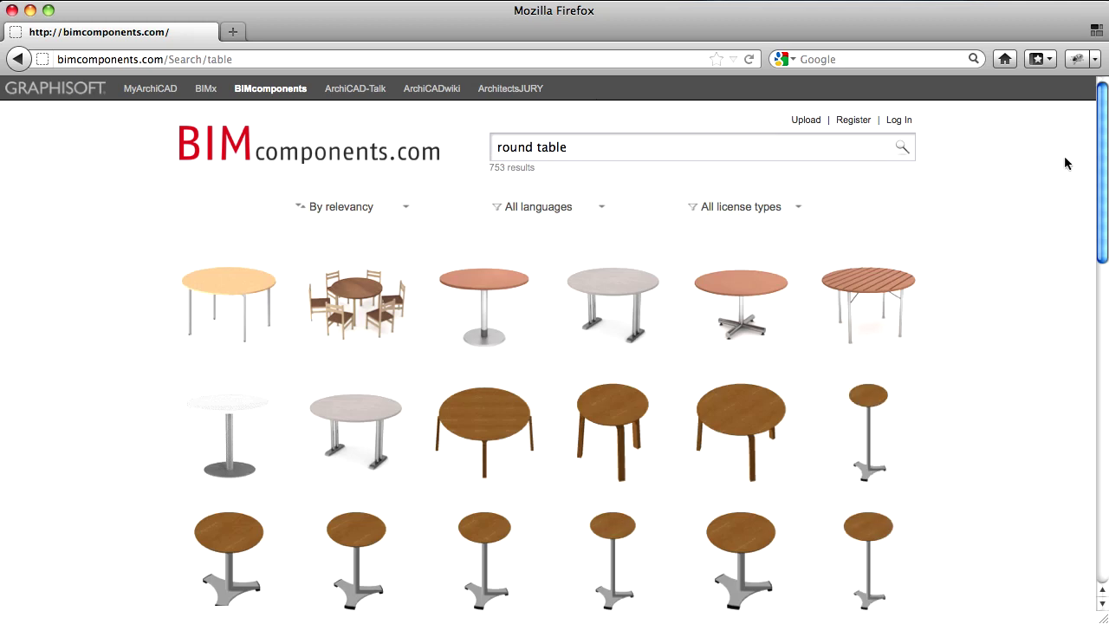
scroll(1053, 164, down, 5)
scroll(1053, 164, down, 2)
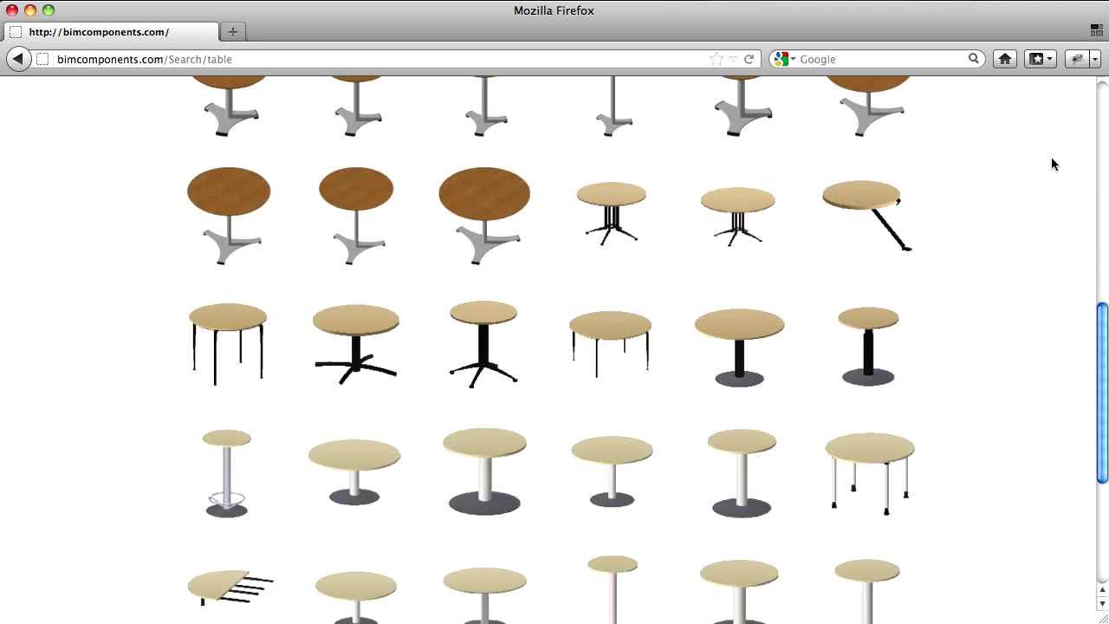
scroll(1053, 164, down, 2)
scroll(1051, 164, down, 1)
scroll(1051, 164, up, 3)
scroll(1052, 164, up, 7)
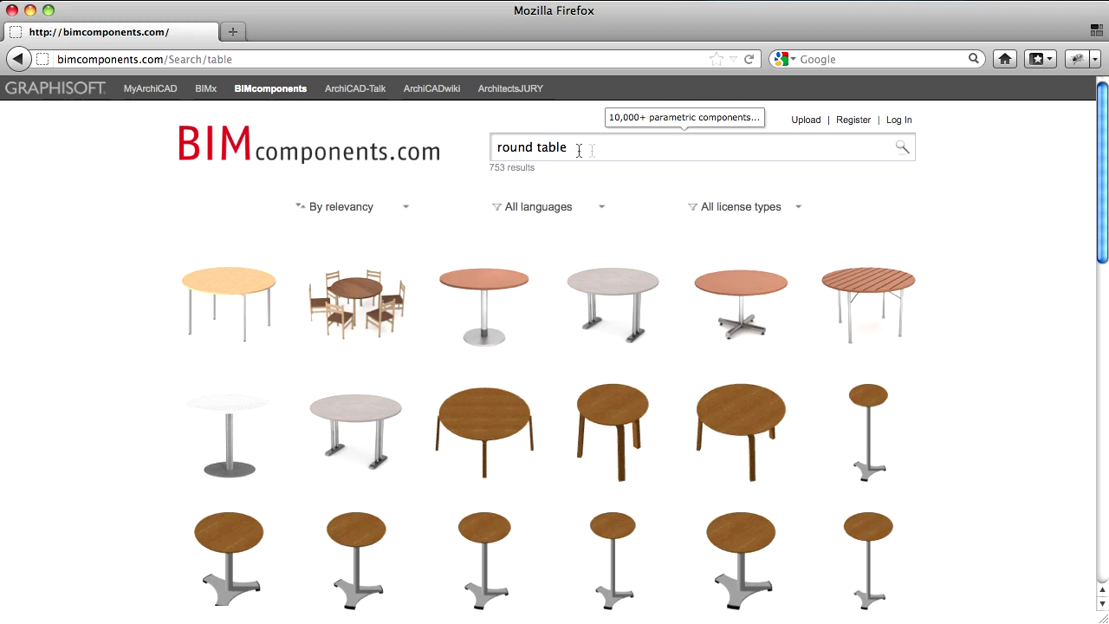
Narrow the query to 'round office table', listing about 1445 results
click(536, 148)
text(of)
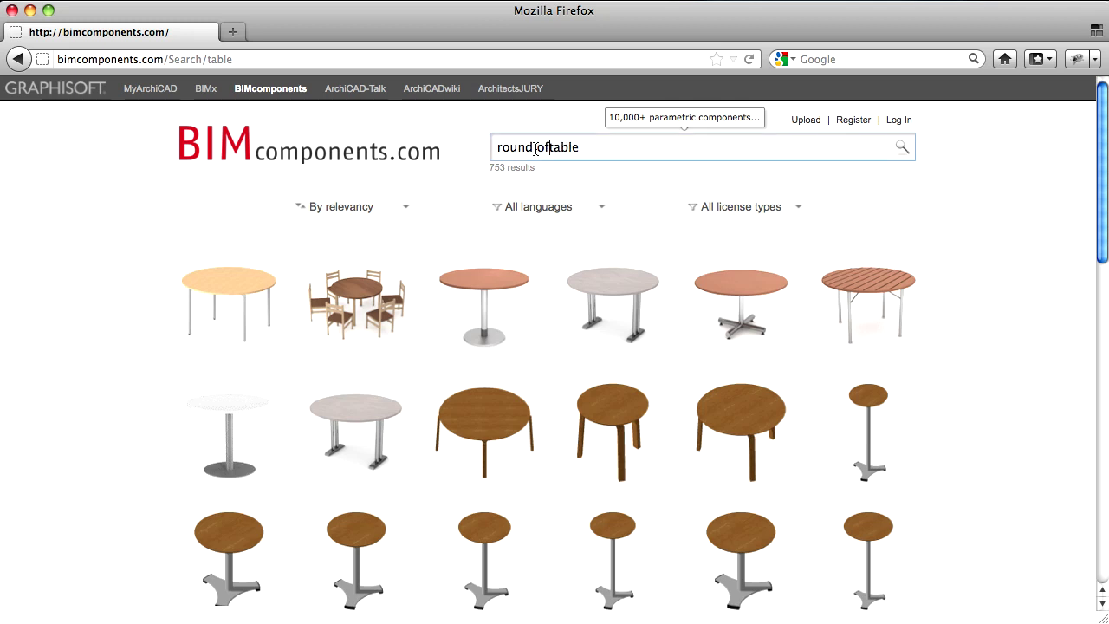
text(fice)
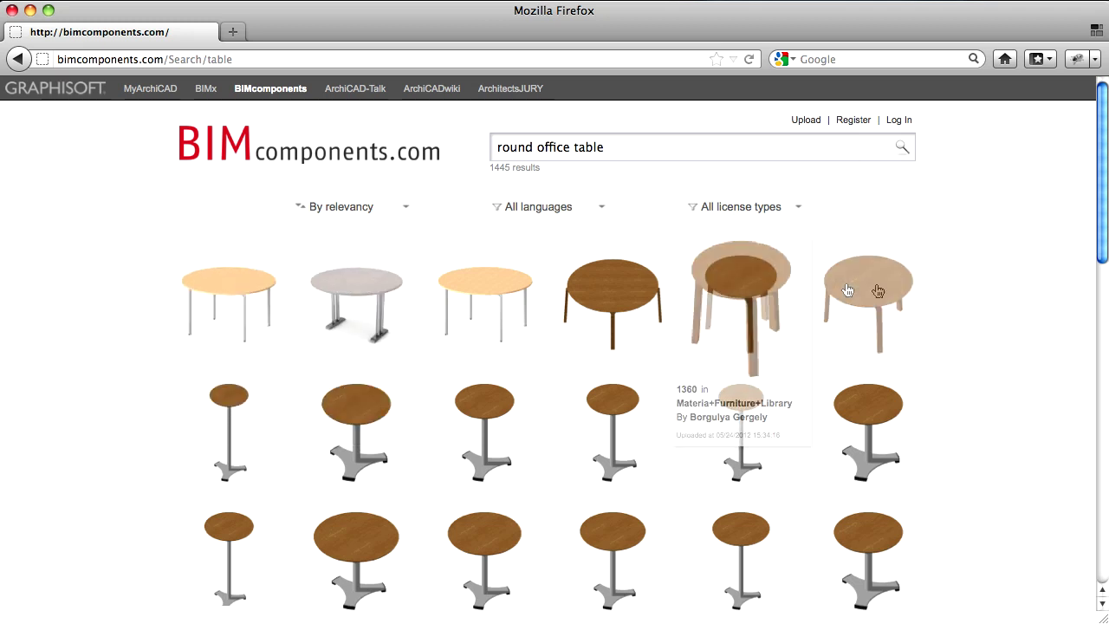
scroll(985, 292, down, 5)
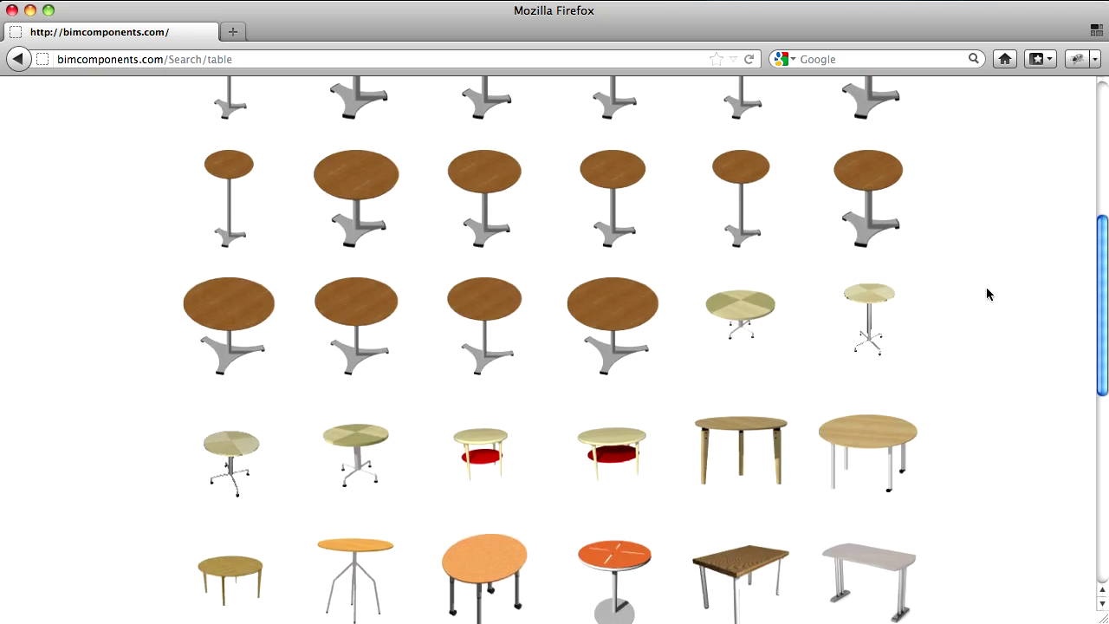
scroll(987, 294, up, 5)
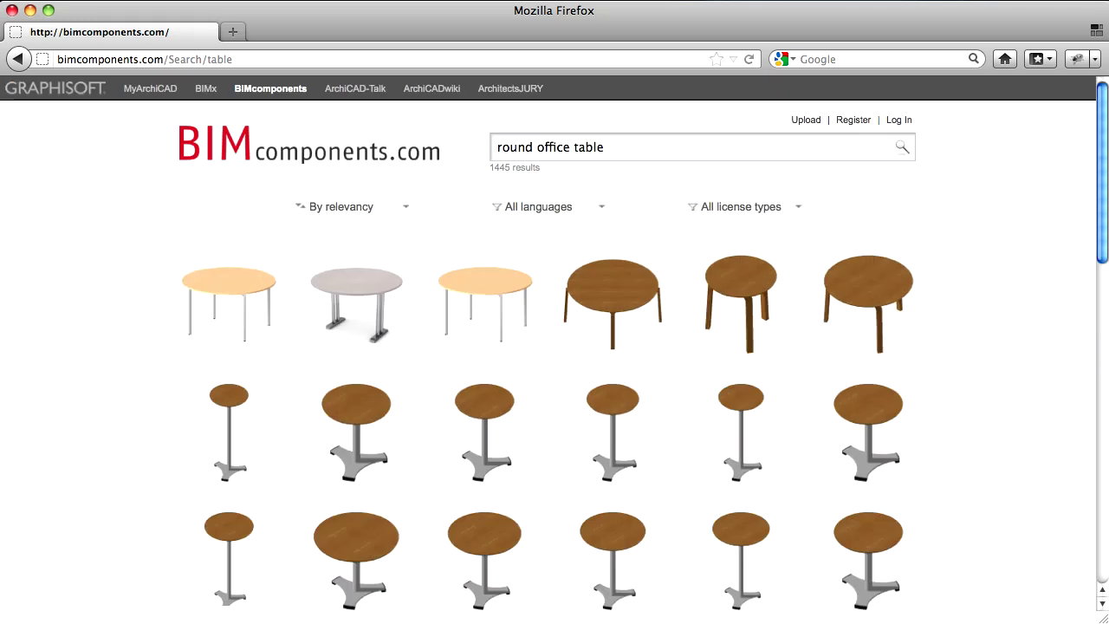
Run an exact-phrase search for "round table with wheels"
click(693, 147)
text("round ta)
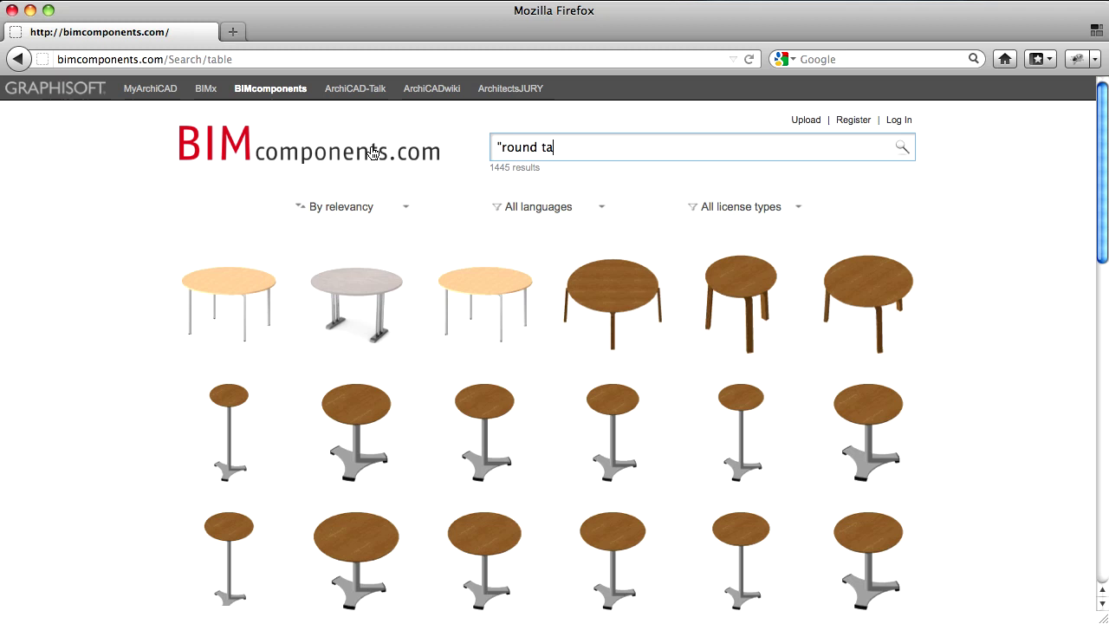
text(ble with )
text(wheel)
text(s")
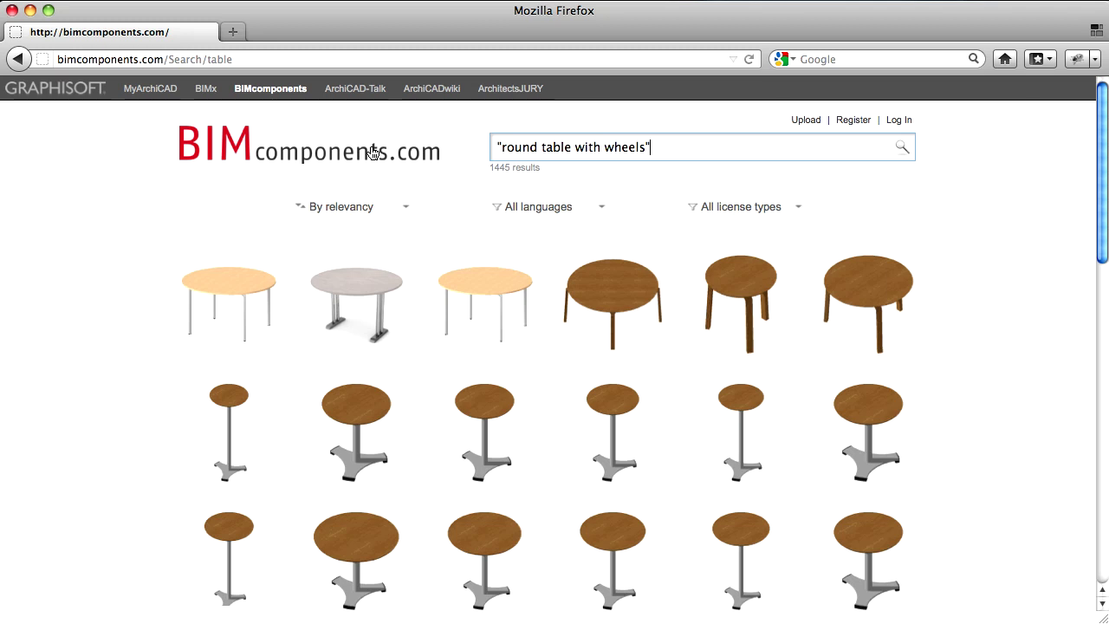
key(Return)
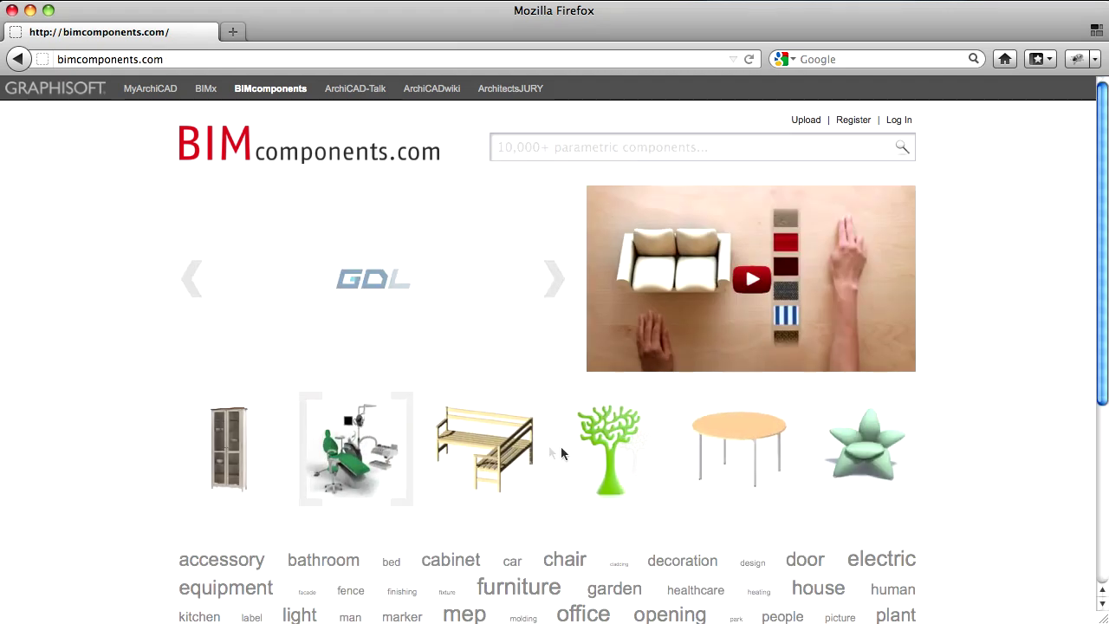
Open Dental Chair 16's details page and orbit and zoom its 3D model
click(352, 454)
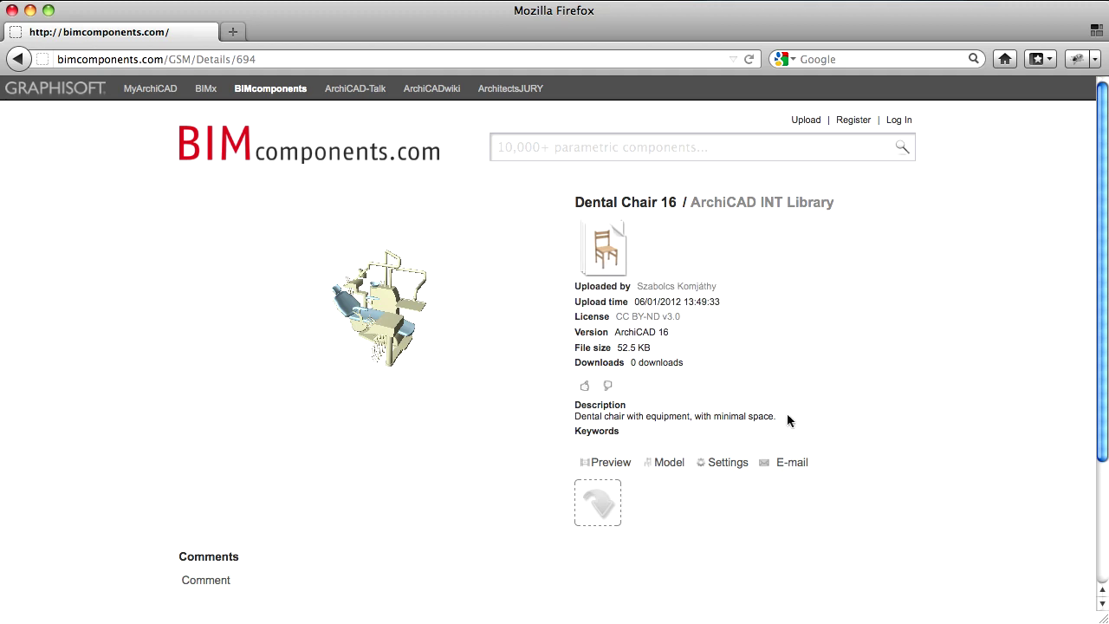
scroll(787, 412, down, 1)
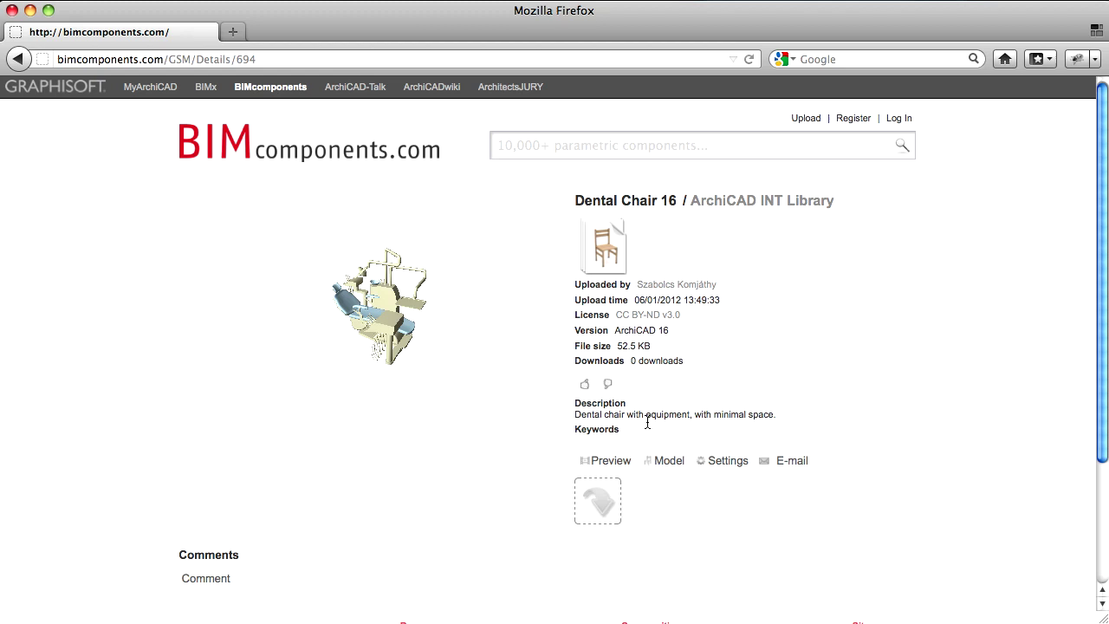
mouse_move(381, 308)
mouse_move(415, 315)
mouse_down()
mouse_move(317, 338)
mouse_move(378, 341)
mouse_up()
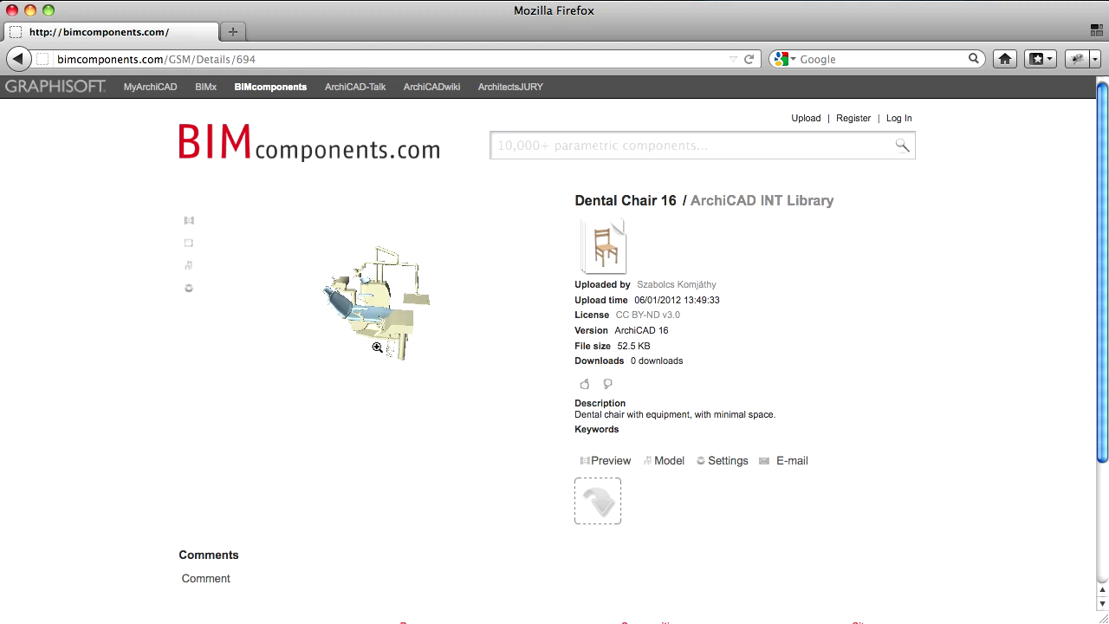
scroll(378, 341, up, 2)
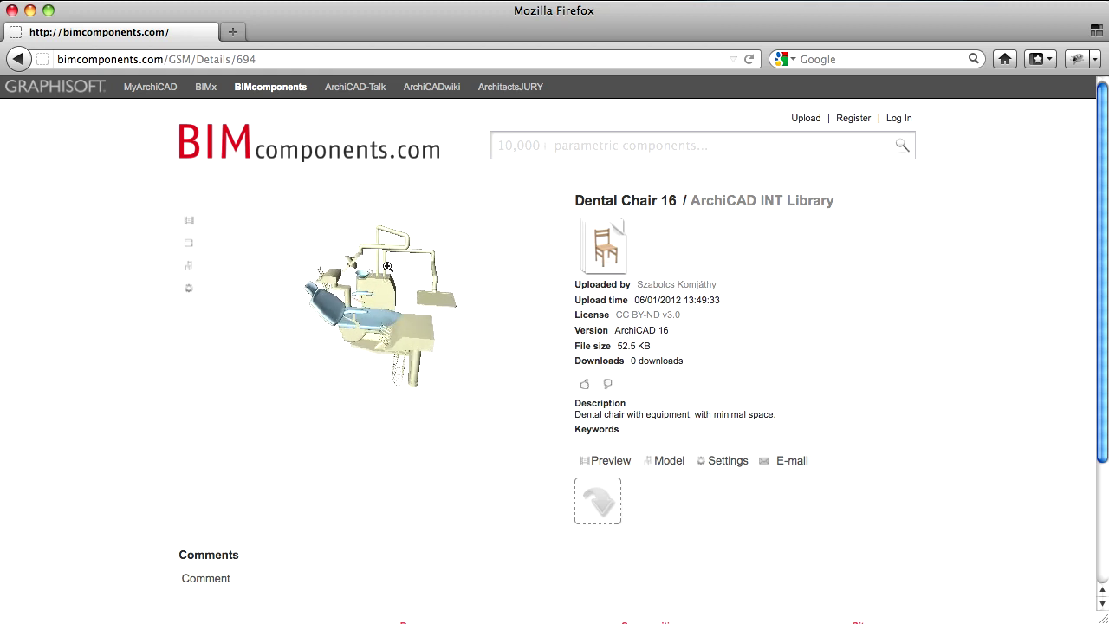
drag(387, 266, 378, 232)
mouse_move(392, 324)
mouse_down()
mouse_move(419, 306)
mouse_move(420, 323)
mouse_move(387, 249)
mouse_up()
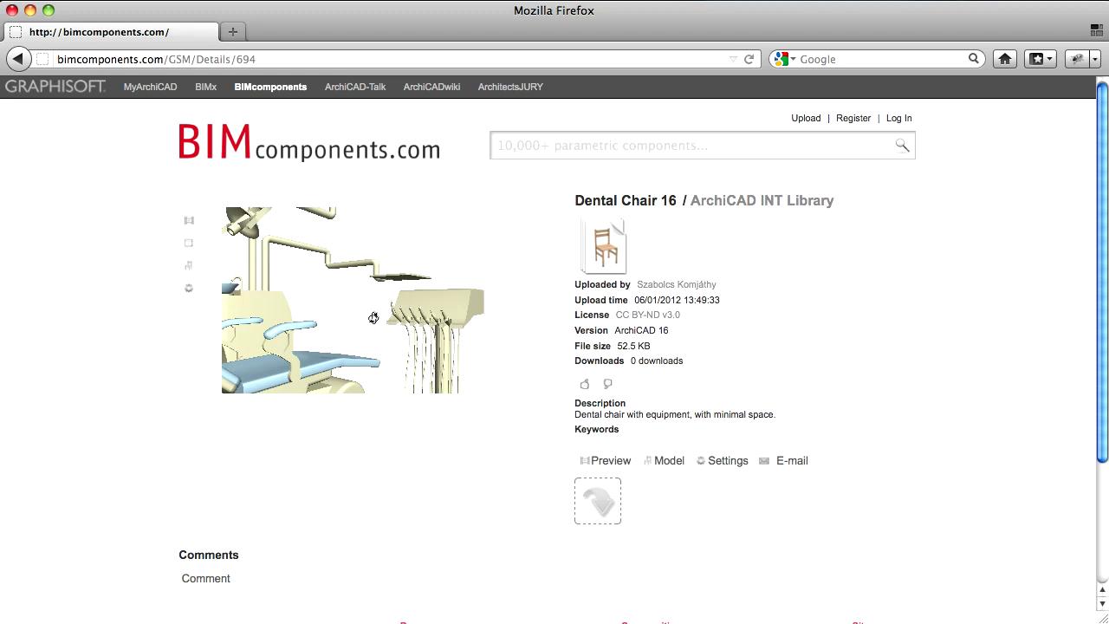
drag(354, 337, 356, 321)
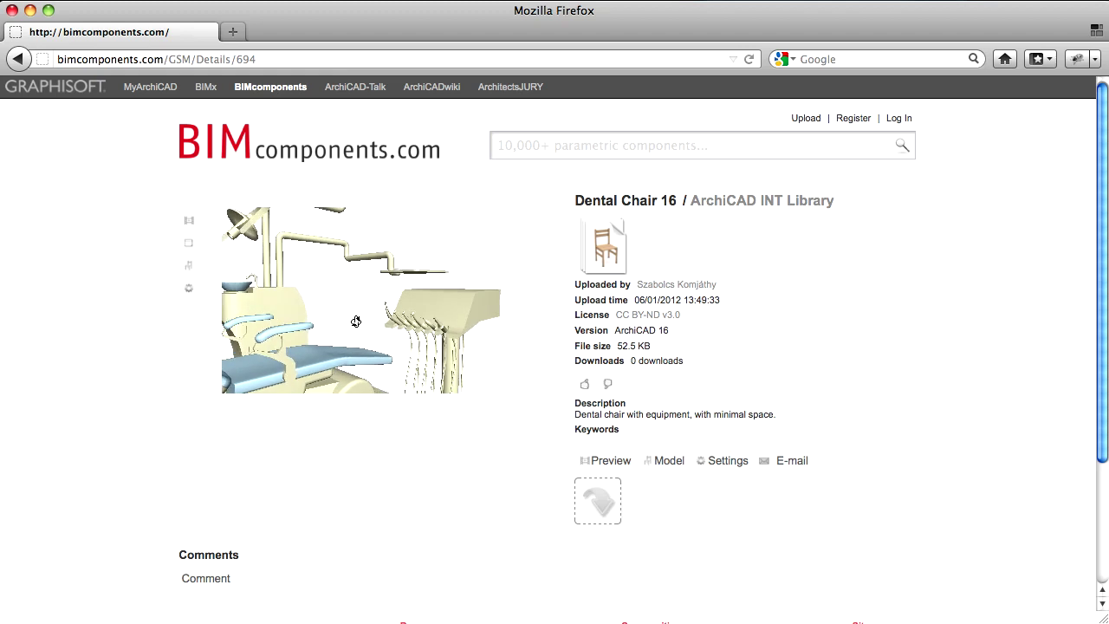
Switch between the preview image, the 2D plan symbol and the 3D model
click(193, 224)
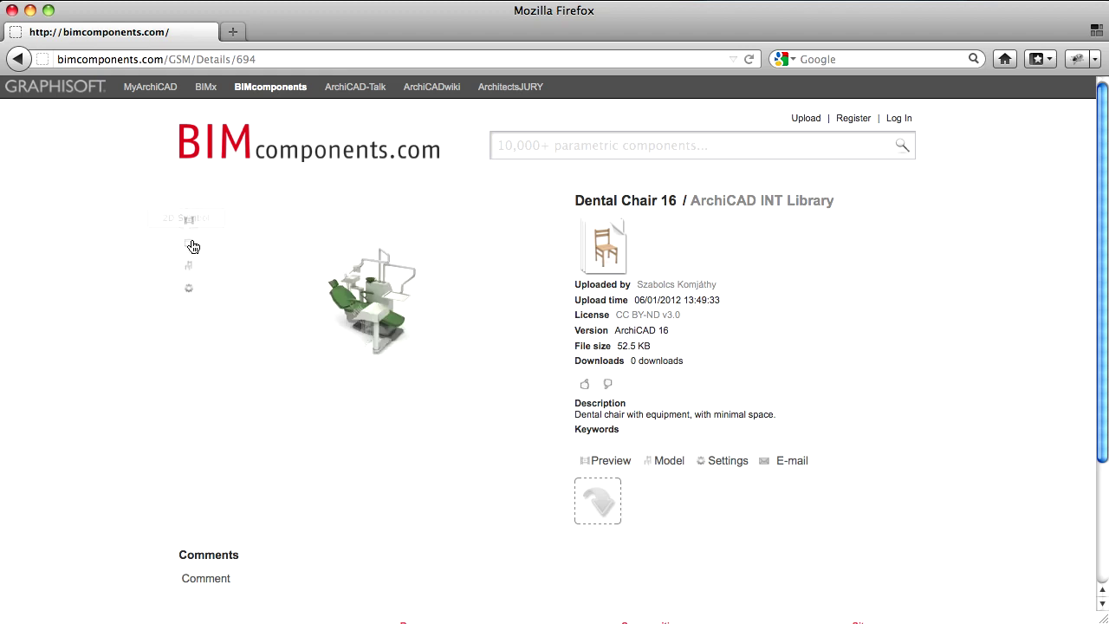
click(190, 245)
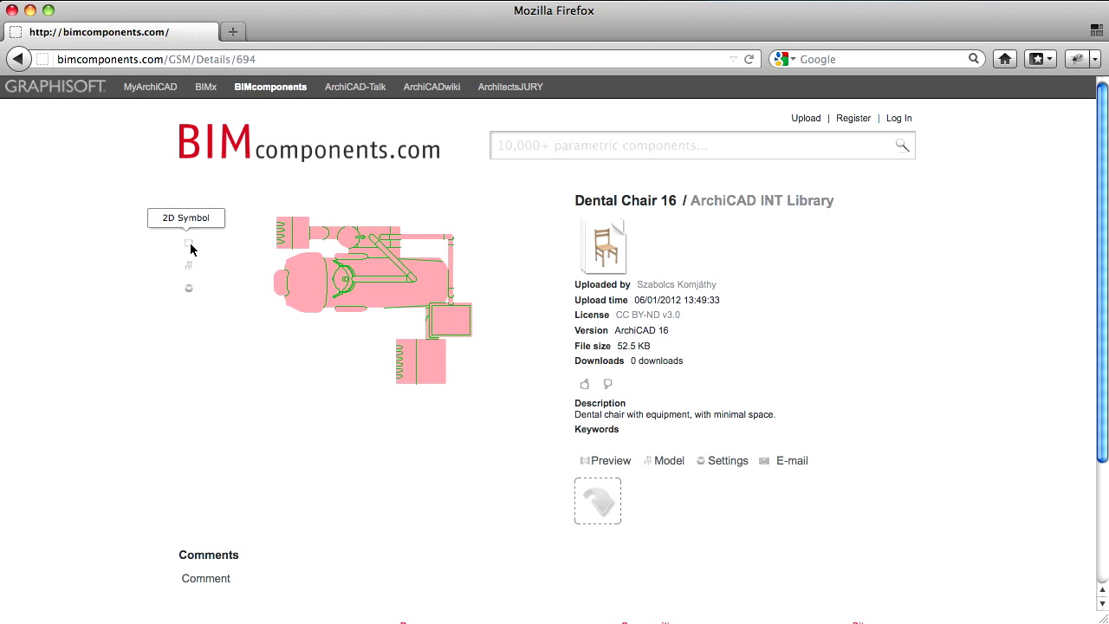
click(191, 268)
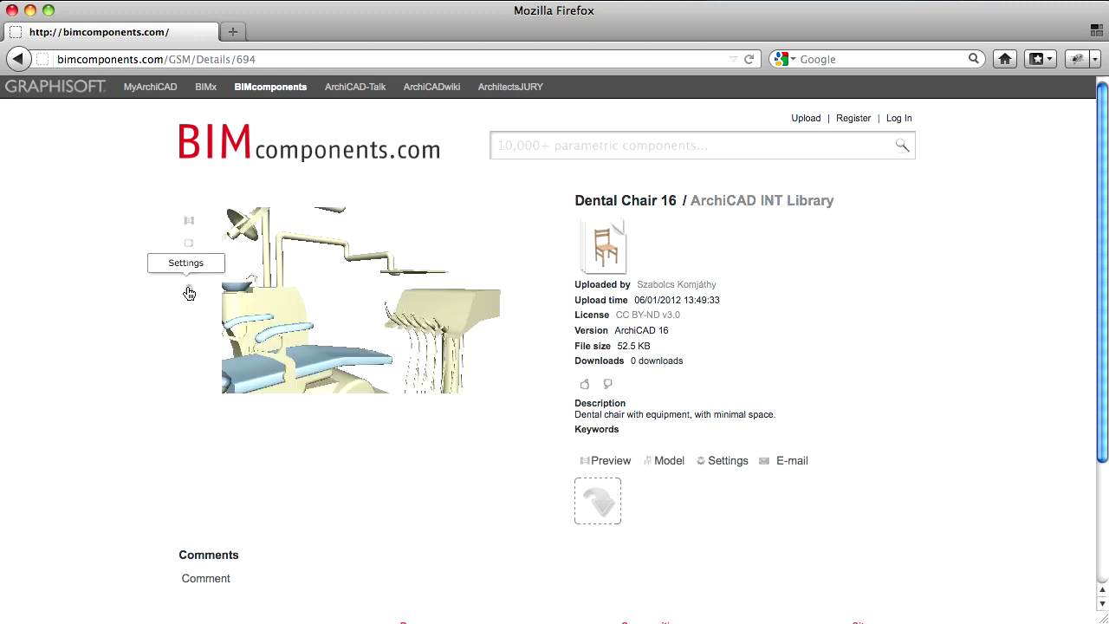
Set Dental Chair 16's Upholstery Material to Paint-17 in the Materials settings
click(189, 294)
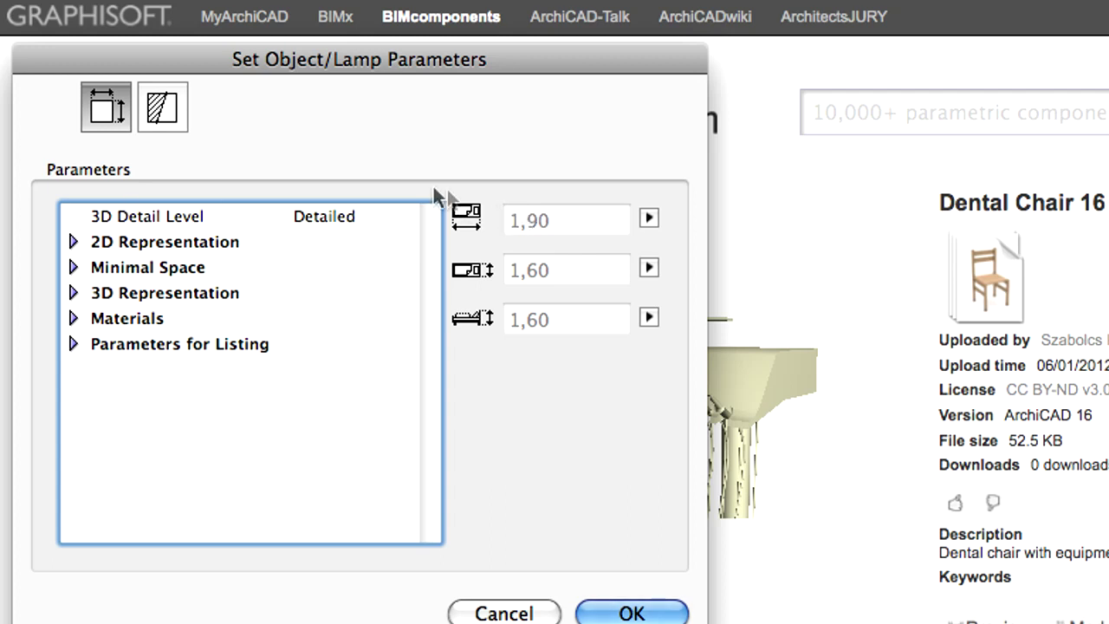
click(74, 243)
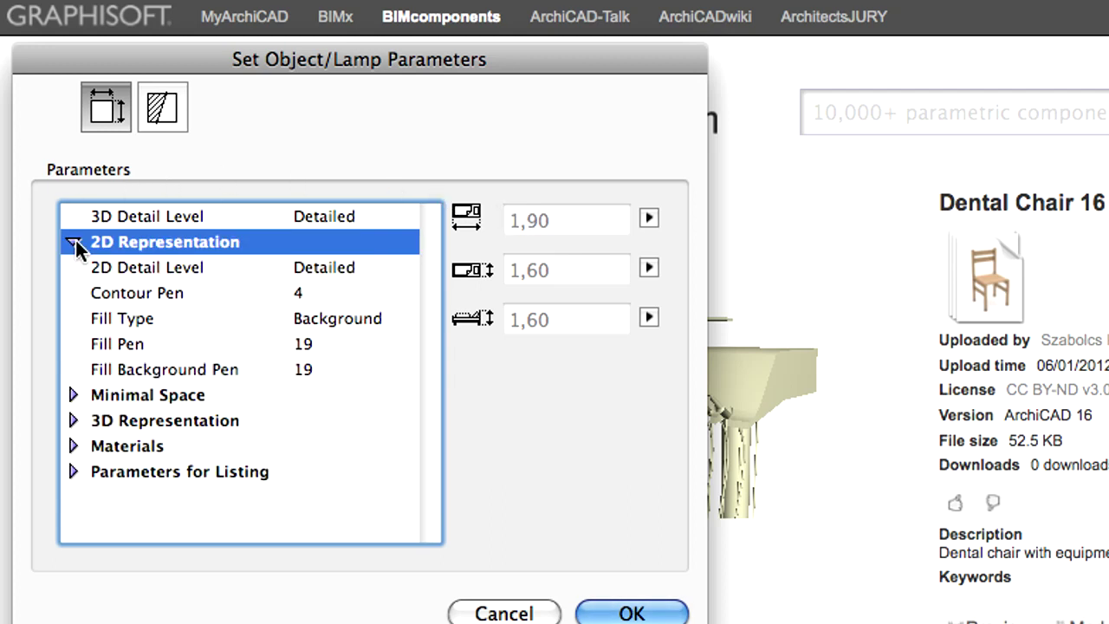
click(75, 243)
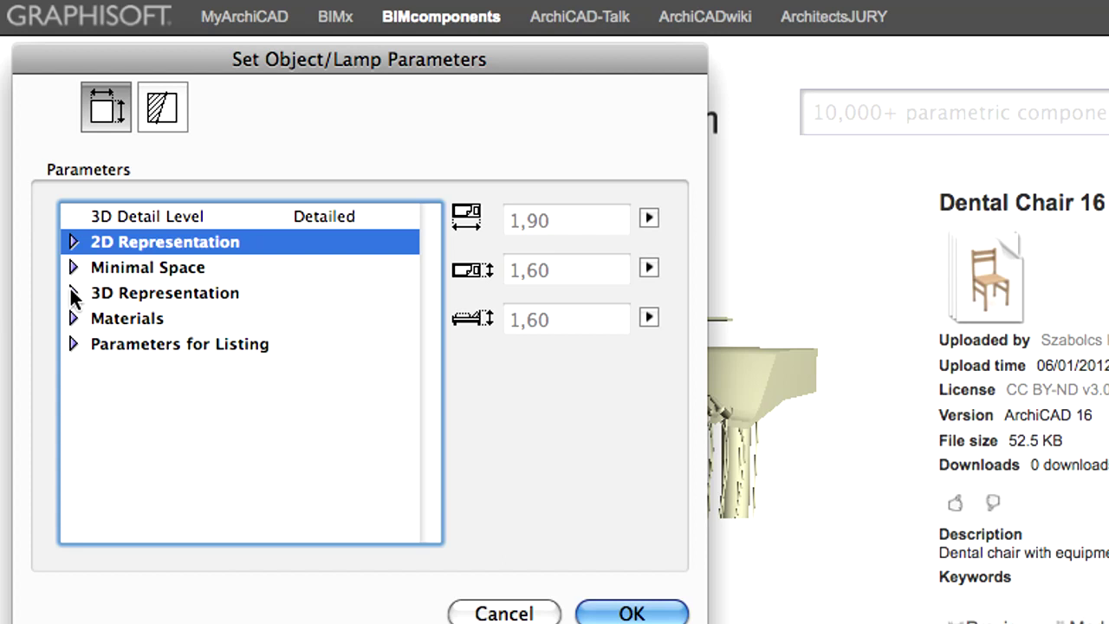
click(73, 319)
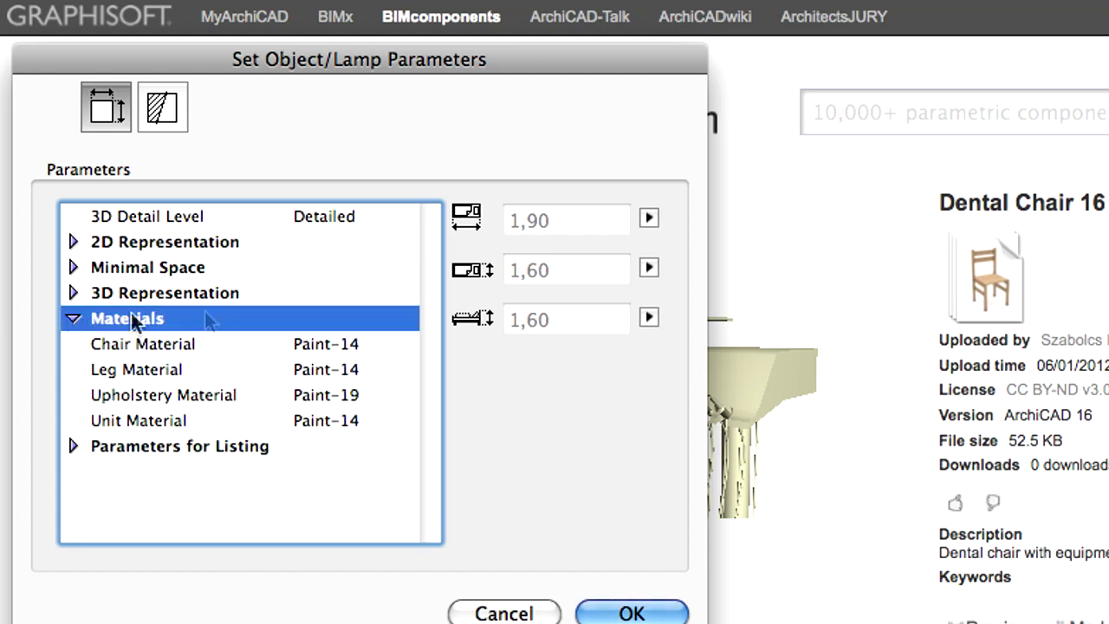
click(404, 343)
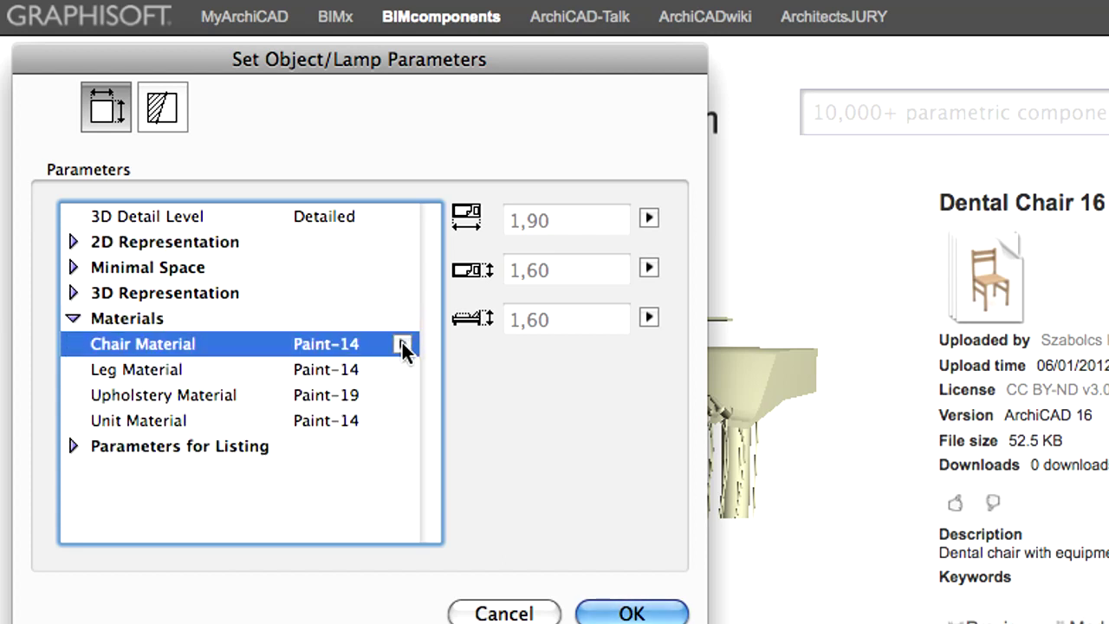
click(404, 394)
click(404, 395)
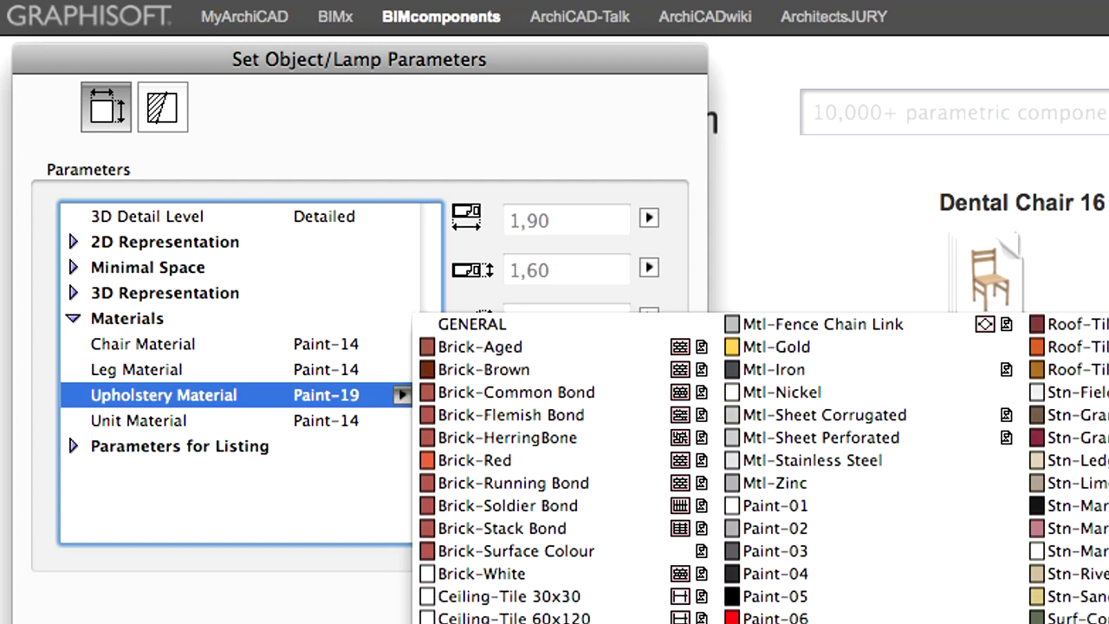
click(780, 621)
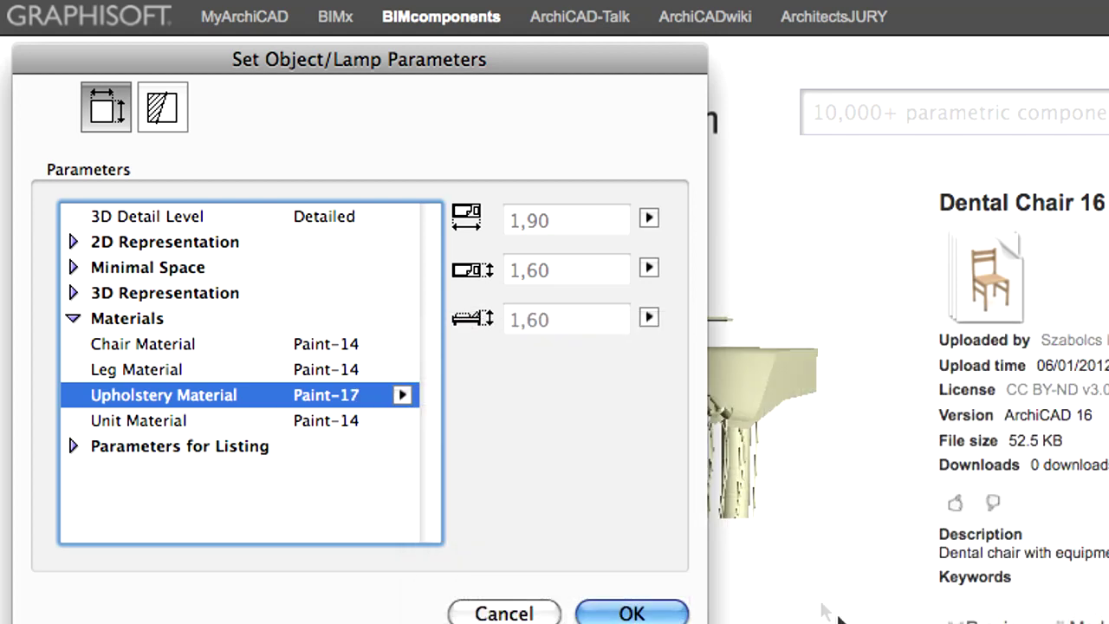
click(607, 614)
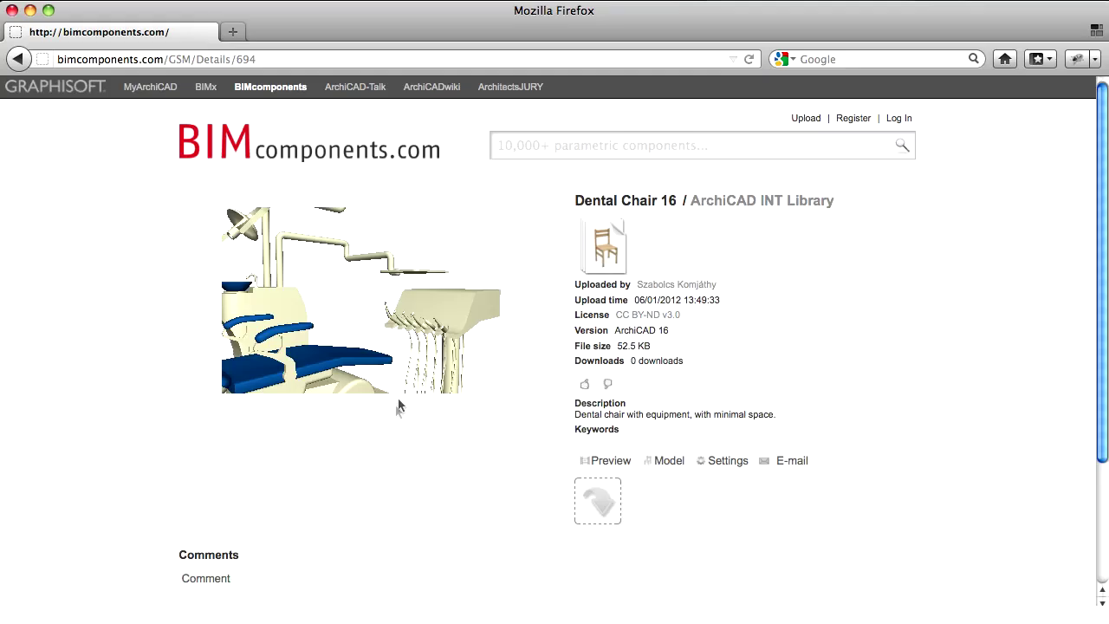
Rotate the blue-upholstered chair preview, then drag the chair into the ArchiCAD window
mouse_move(297, 346)
mouse_down()
mouse_move(327, 336)
mouse_move(306, 346)
mouse_up()
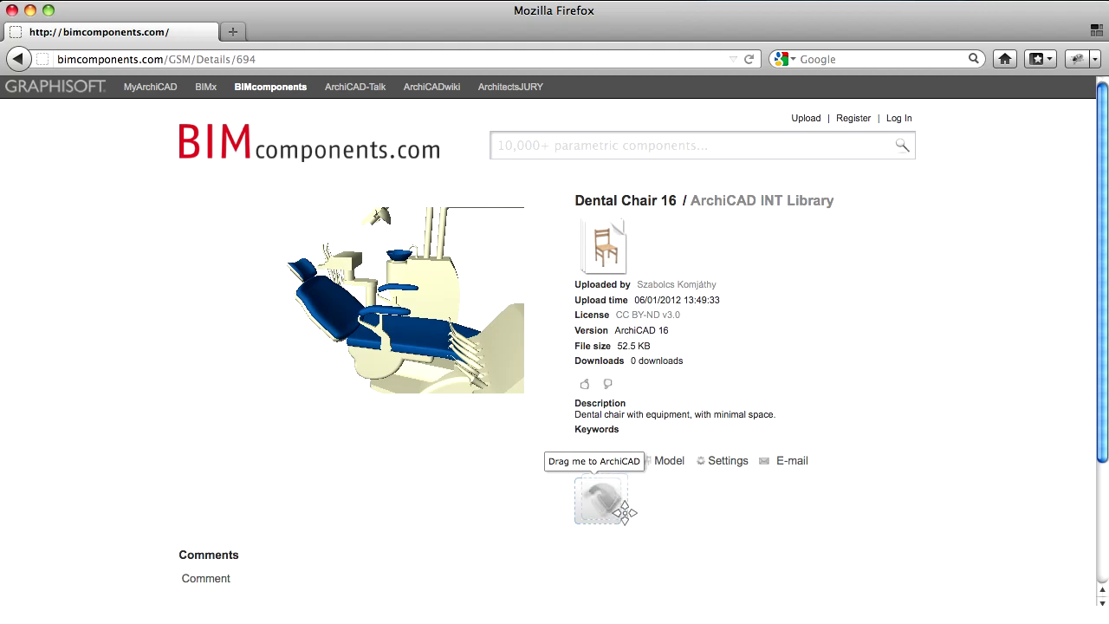
mouse_move(618, 515)
mouse_down()
mouse_move(876, 466)
mouse_move(1031, 590)
mouse_up()
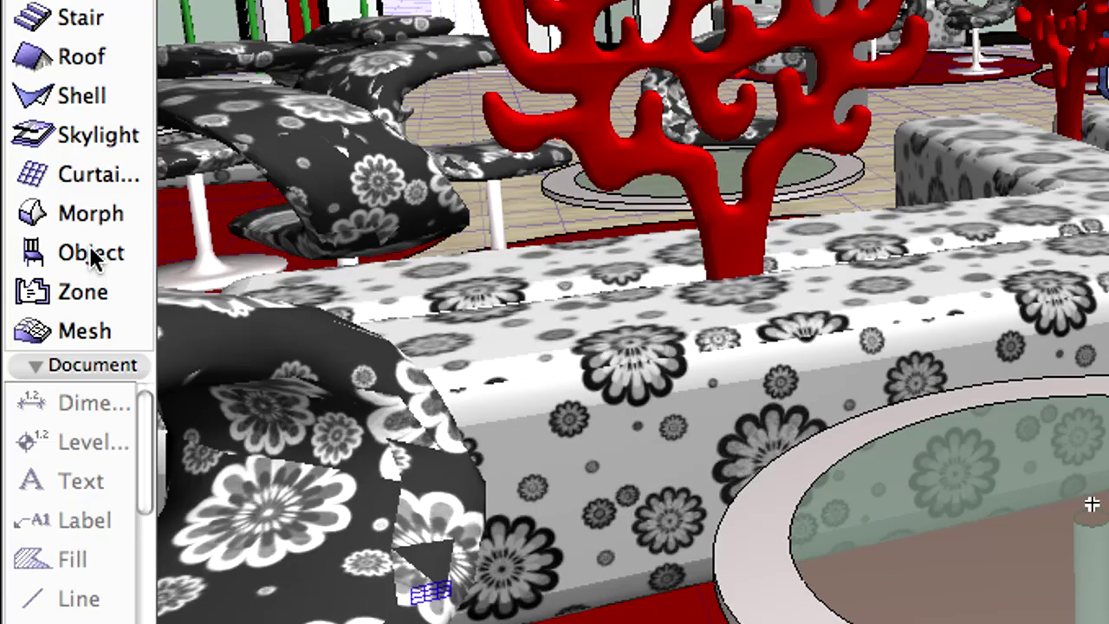
Share Demo Chair 01 from the Embedded Library to the BIM Components portal
double_click(47, 389)
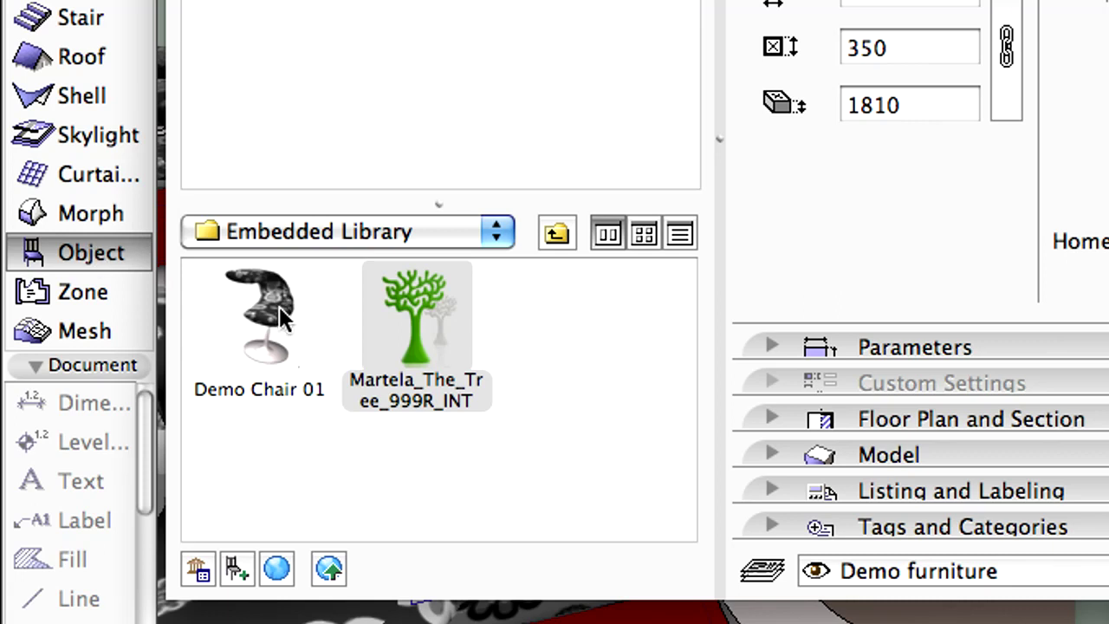
click(280, 310)
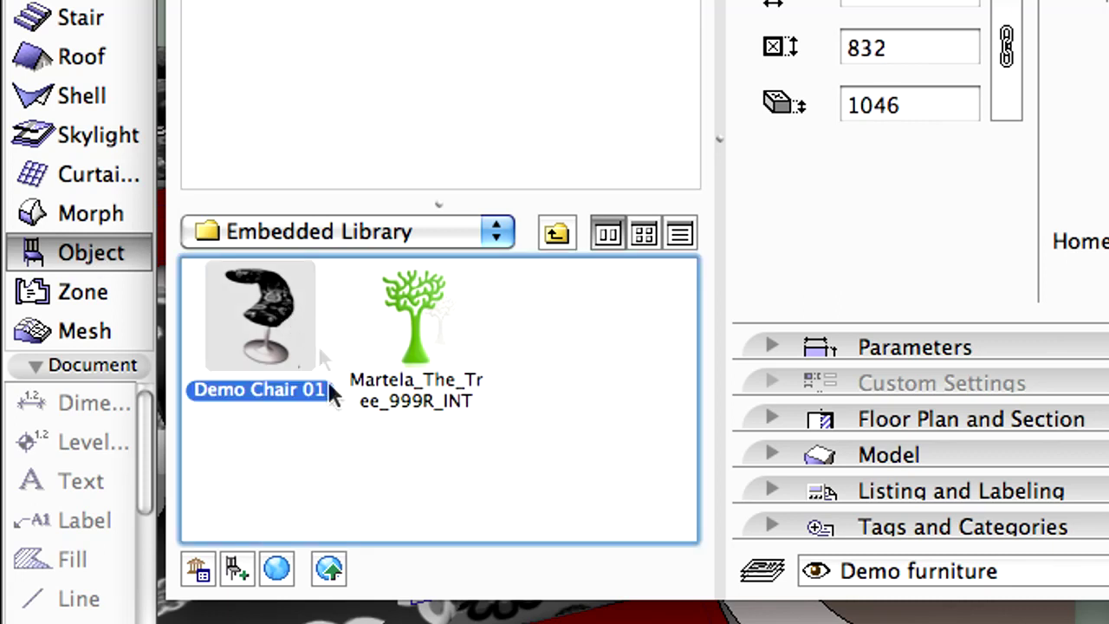
click(329, 568)
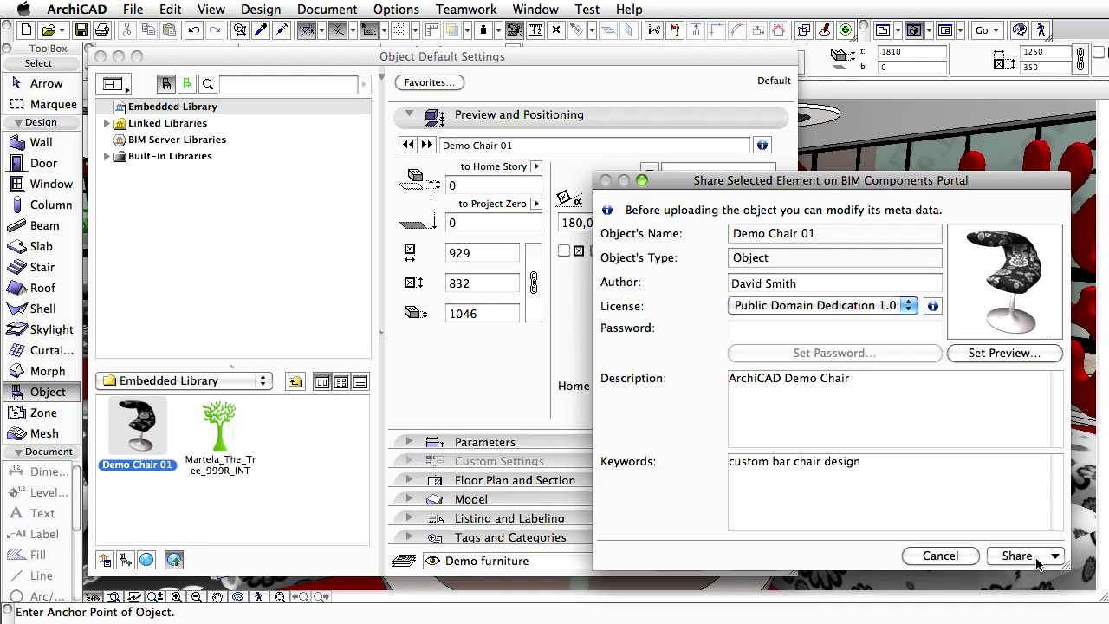
click(1038, 559)
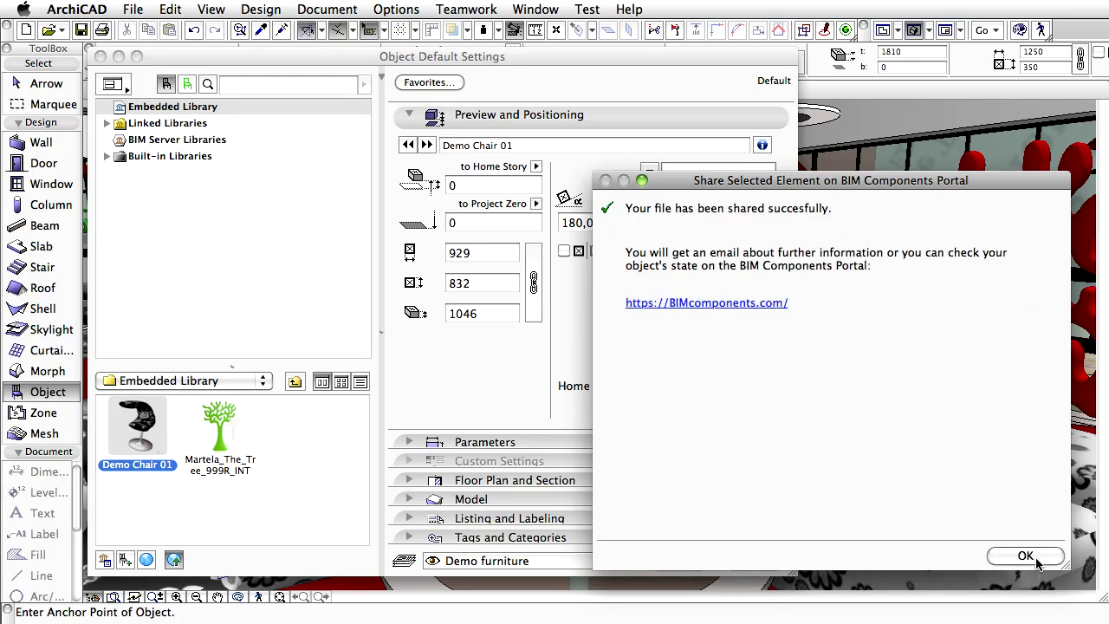
click(1037, 559)
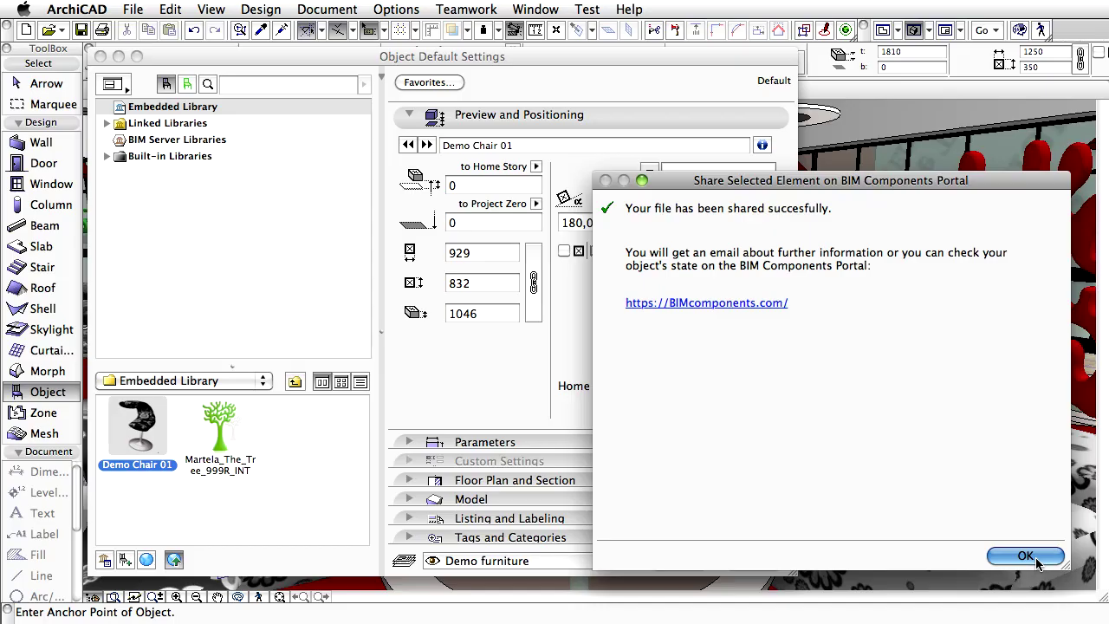